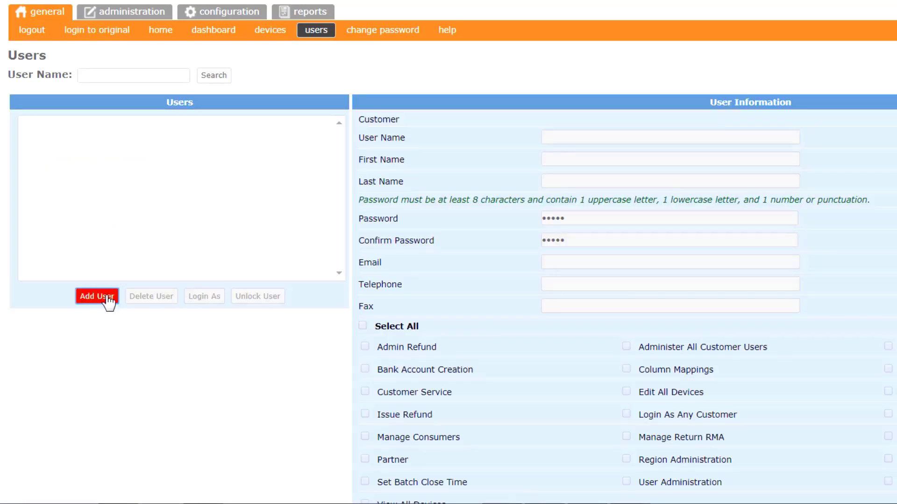
- Create a blank user record with the suggested e-mail address as its user name
click(107, 297)
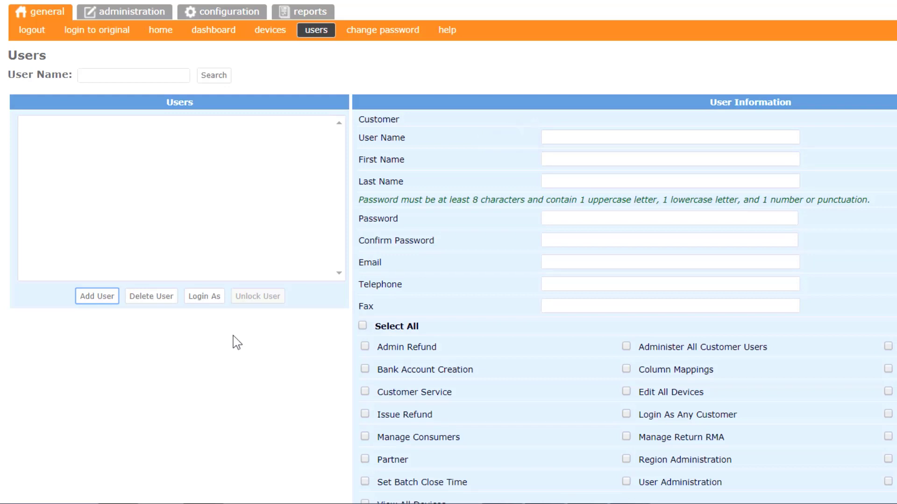
click(558, 136)
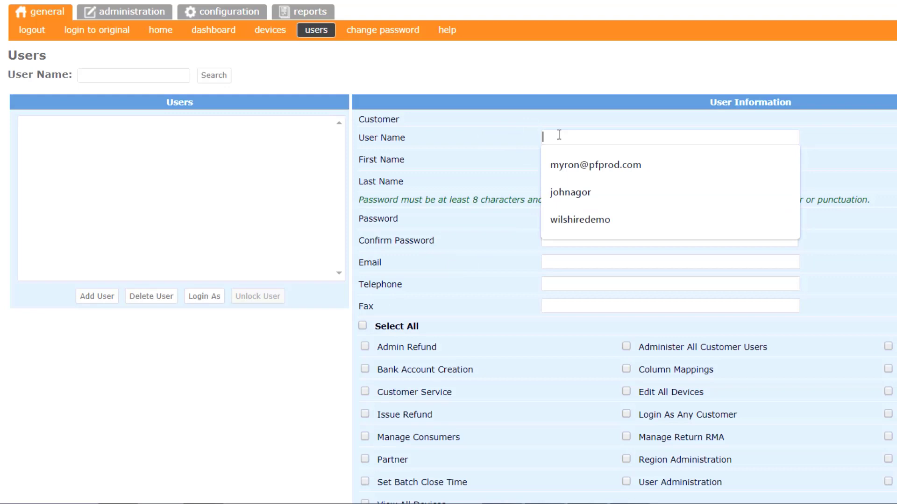
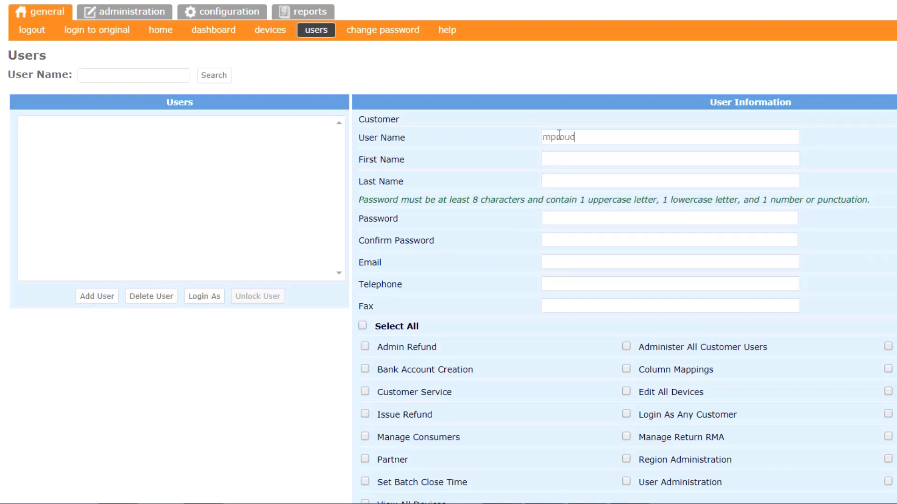
drag(606, 136, 542, 139)
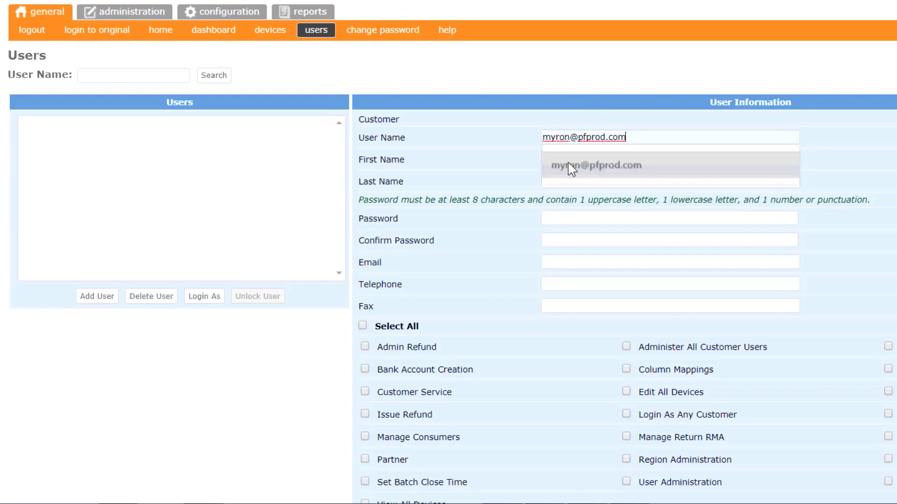
click(568, 162)
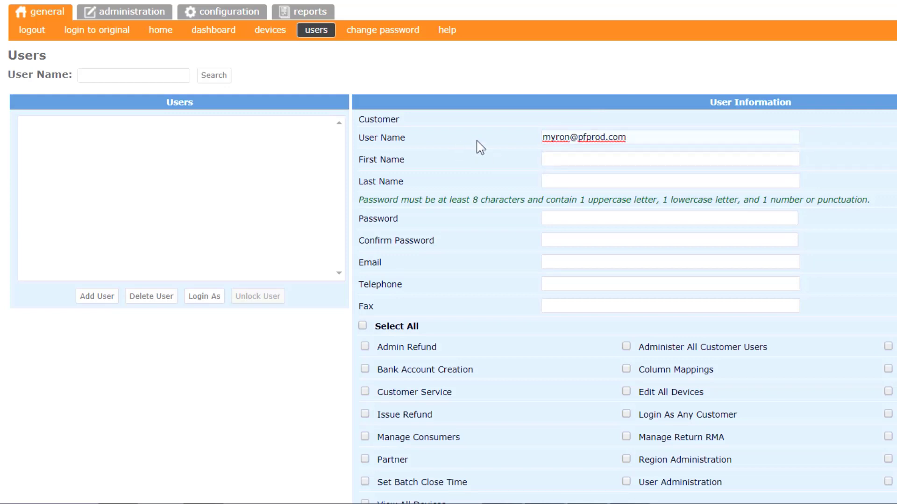
- Enter the user's first and last name and the account password, then copy the user name
click(557, 158)
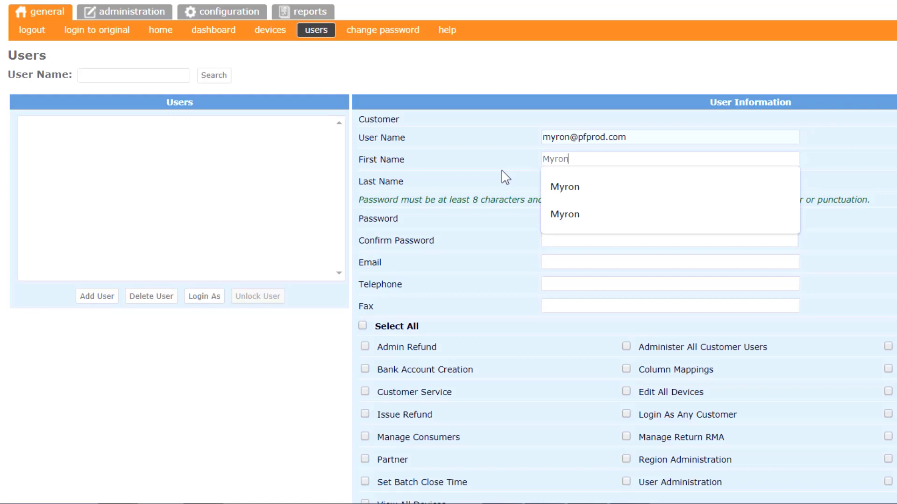
key(Tab)
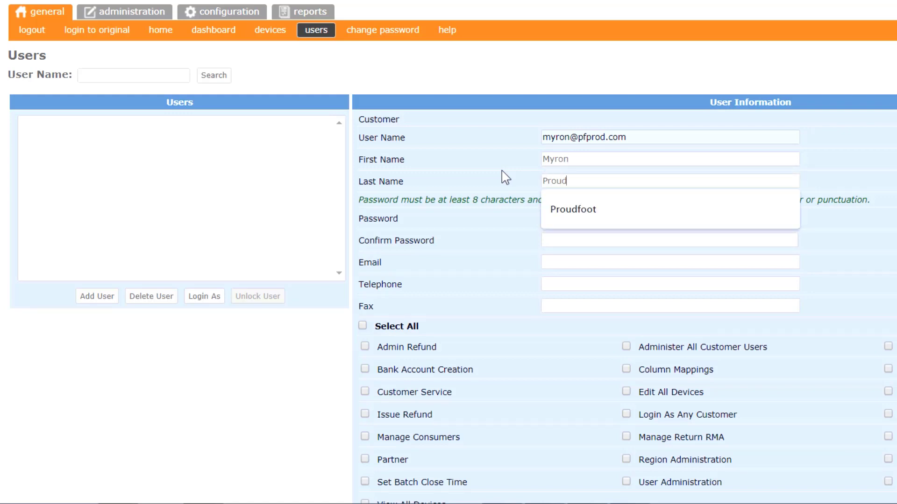
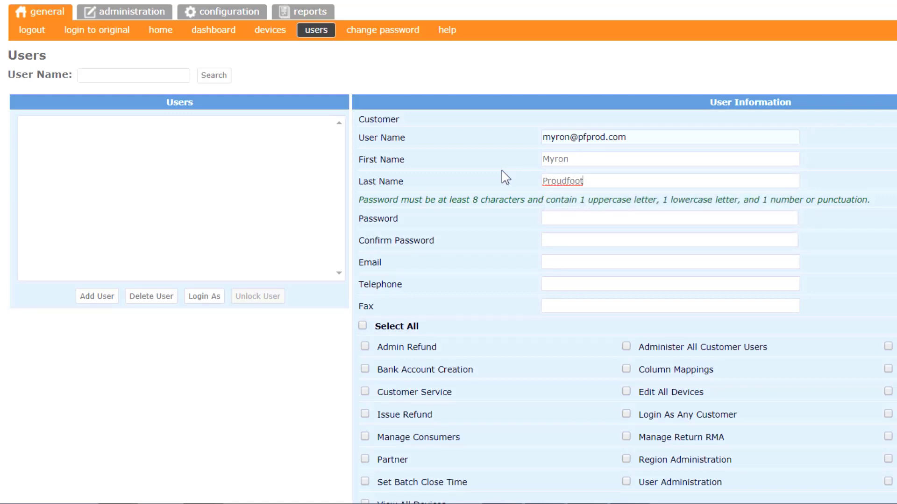
key(Tab)
text(•••••••••)
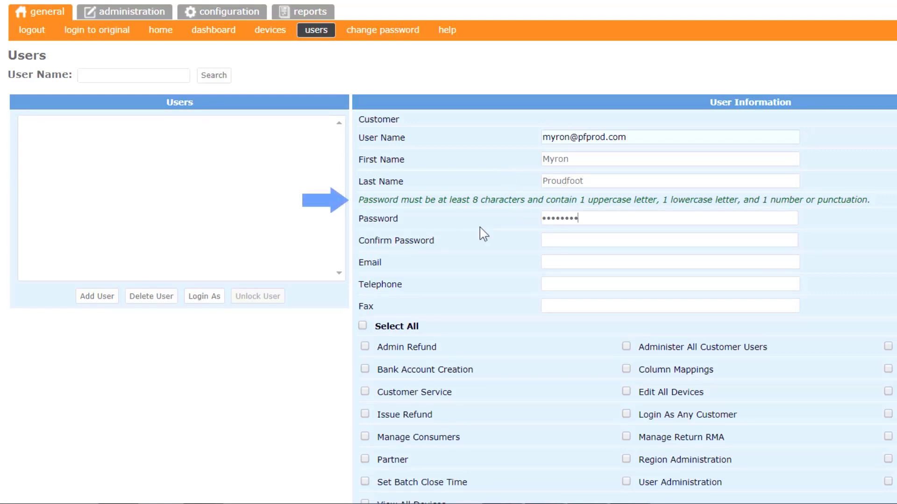
text(•••••••••)
key(Tab)
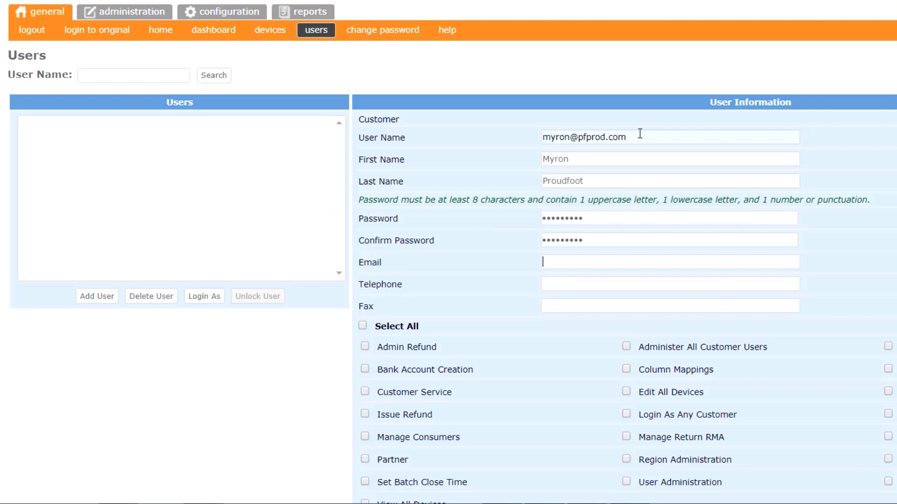
triple_click(640, 135)
key(ctrl+c)
scroll(442, 137, down, 2)
- Paste the copied user-name address into the Email field and let it validate
click(556, 168)
key(ctrl+v)
click(492, 146)
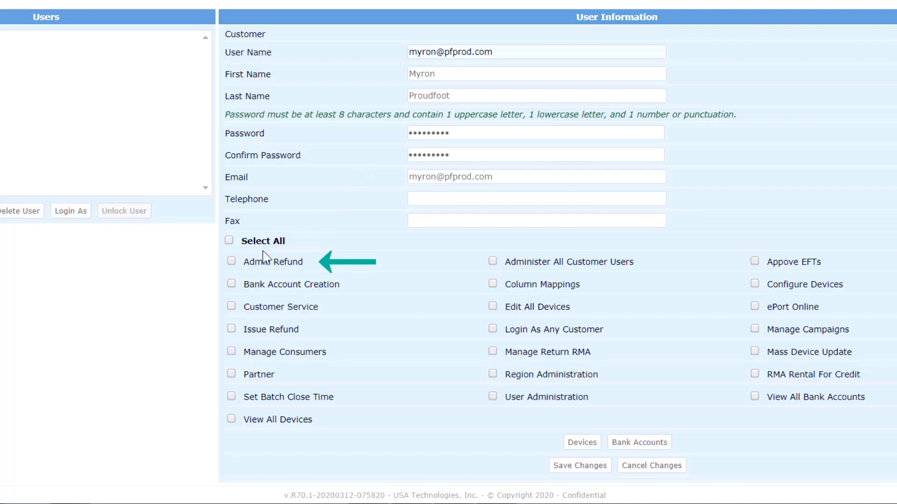
- Tick Admin Refund, Issue Refund, Administer All Customer Users, Configure Devices and Edit All Devices
click(231, 262)
click(232, 330)
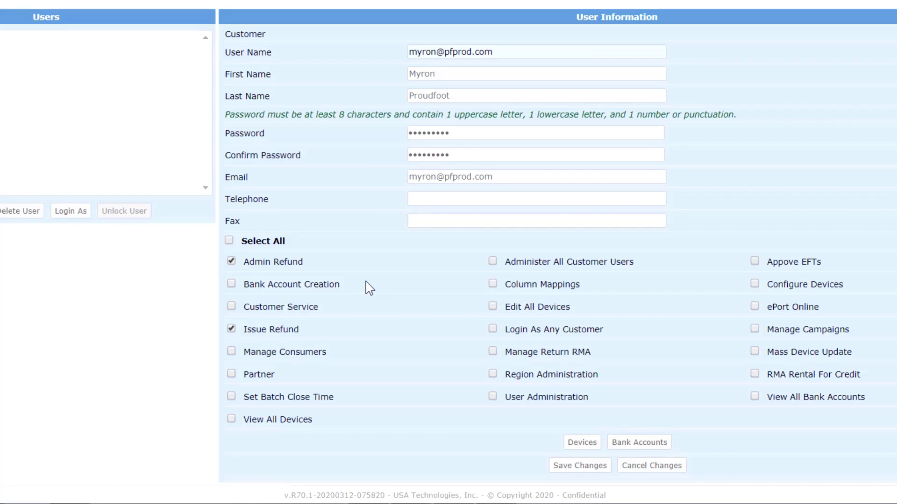
click(493, 261)
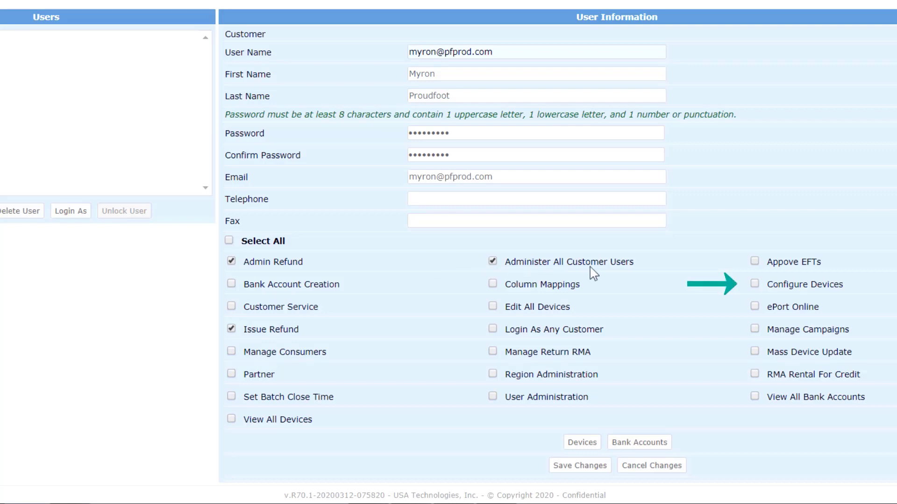
click(753, 284)
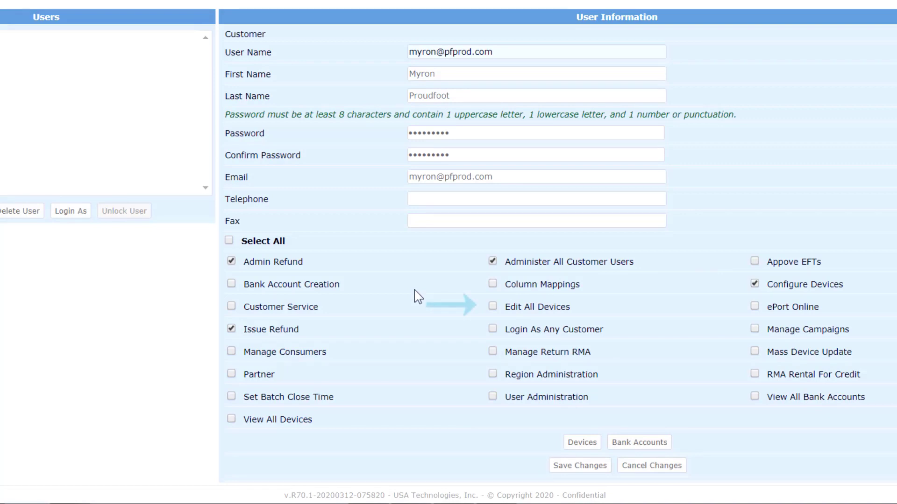
click(492, 306)
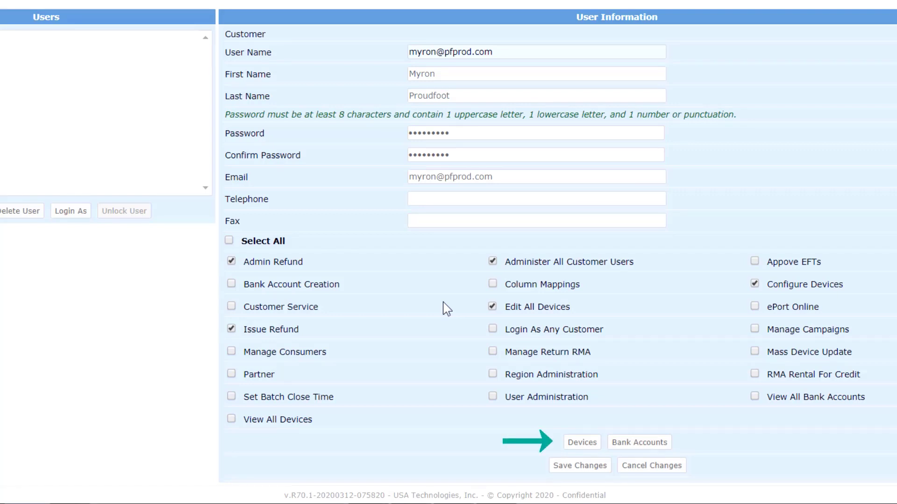
click(581, 444)
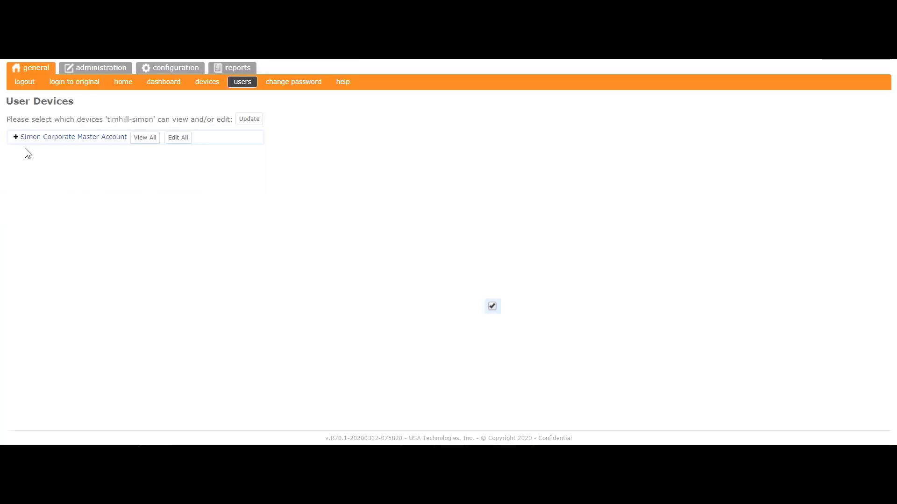
click(15, 137)
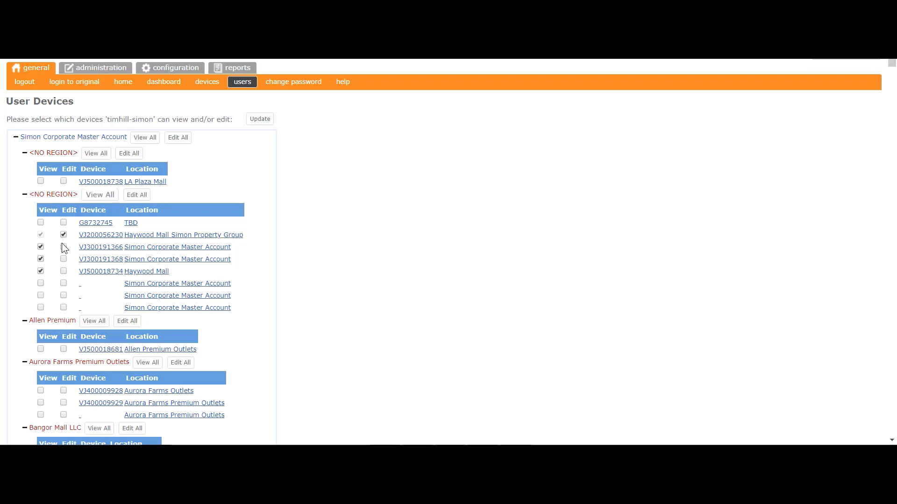
click(63, 271)
click(135, 196)
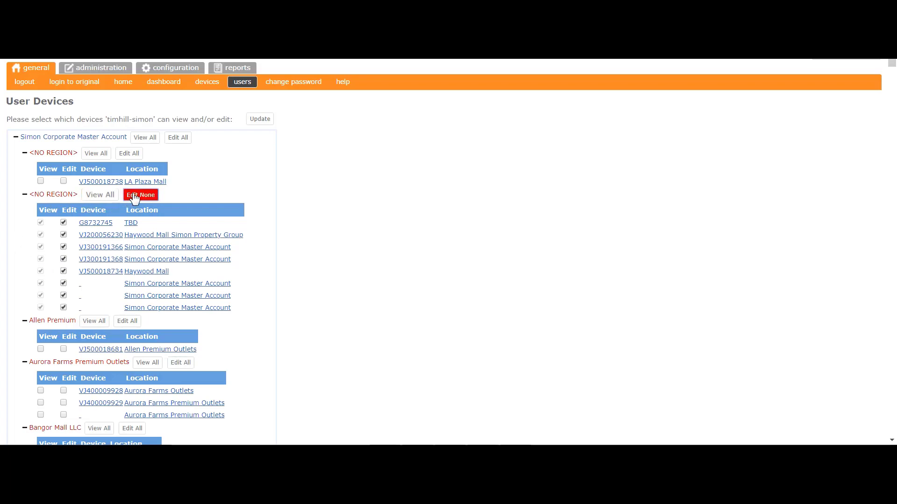
click(135, 196)
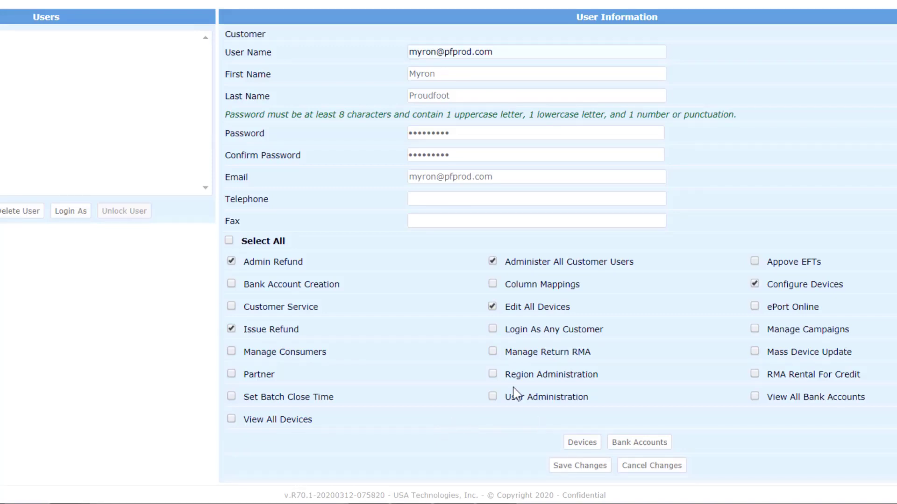
- Tick Manage Return RMA, RMA Rental For Credit, View All Bank Accounts, User Administration, and save changes
click(492, 352)
click(755, 374)
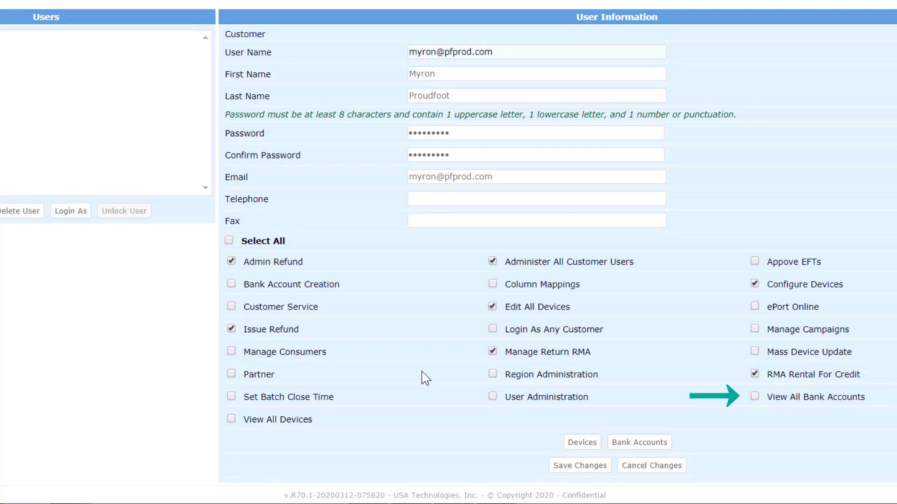
click(754, 396)
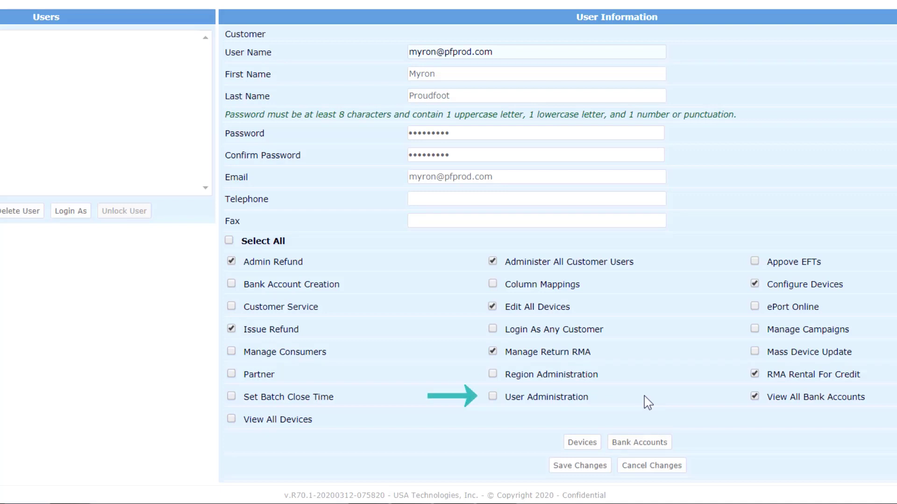
click(493, 398)
click(564, 467)
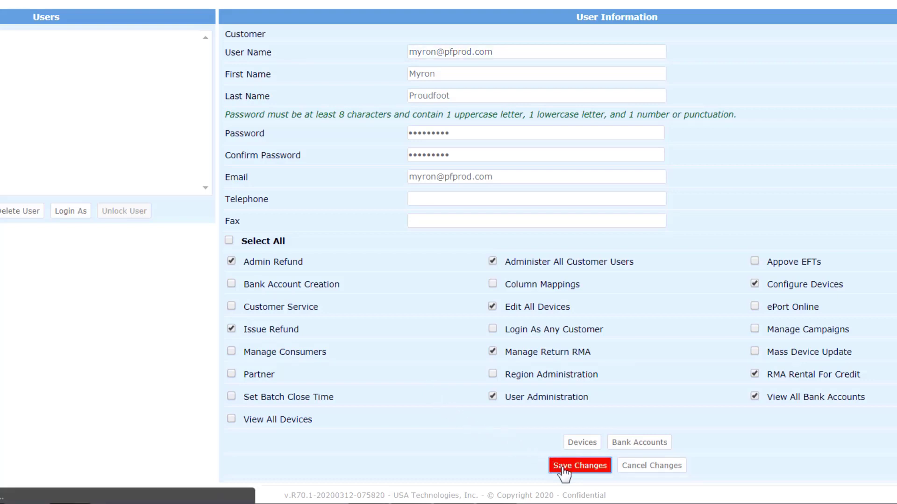